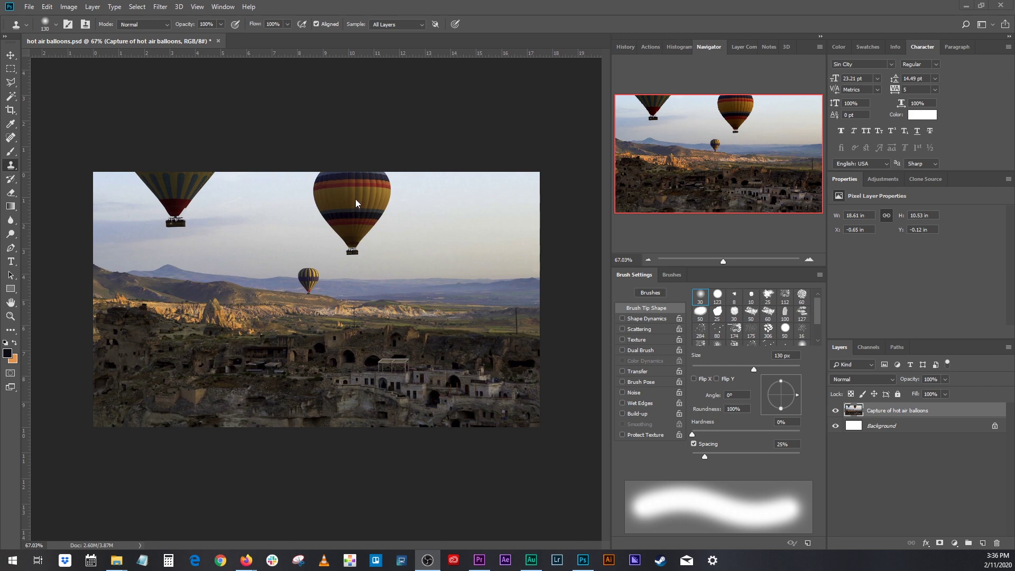
Clone sky from the right over the large balloon and patch the lower-left village with cloned buildings.
left_click(47, 165)
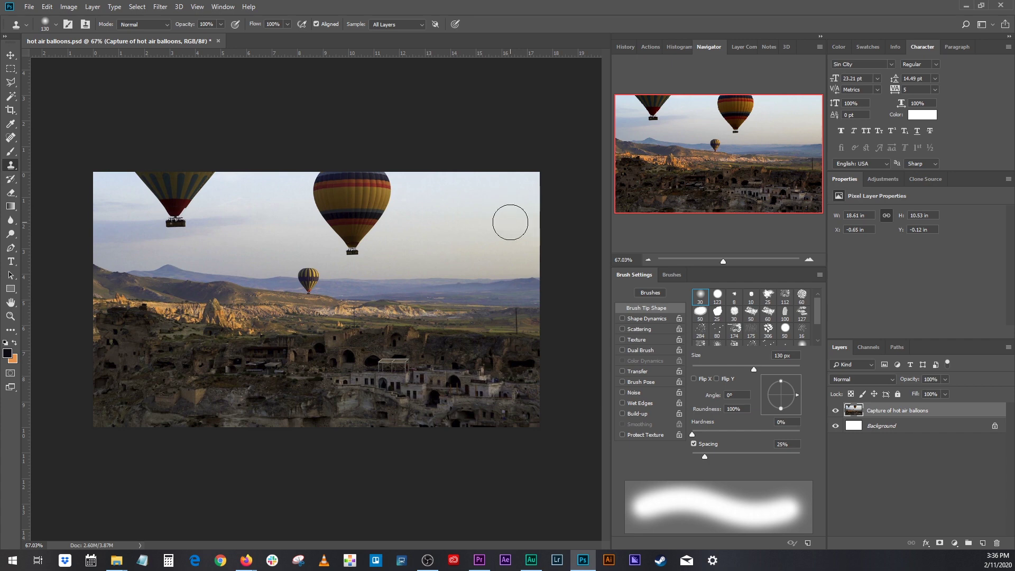
mouse_move(346, 233)
left_mouse_down()
mouse_move(358, 208)
mouse_move(315, 229)
mouse_move(348, 222)
mouse_move(387, 185)
mouse_move(364, 196)
mouse_move(329, 190)
mouse_move(335, 175)
left_mouse_up()
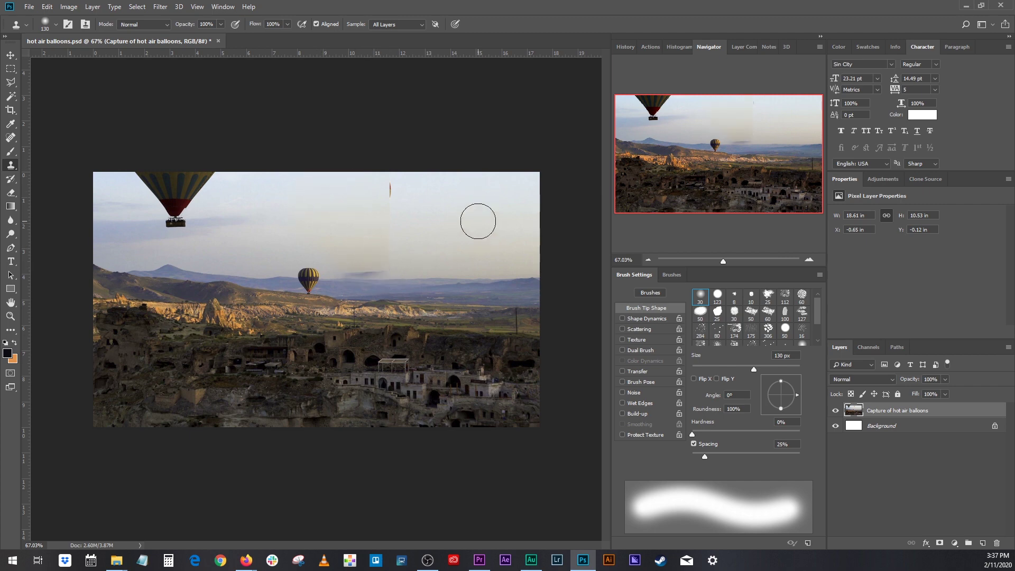
key("ctrl+z")
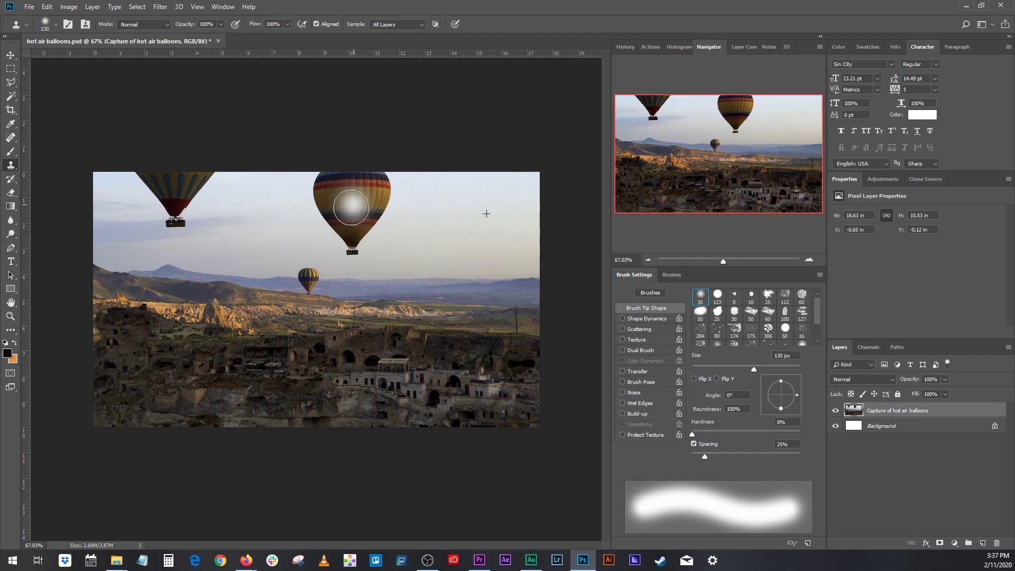
left_click_drag(351, 207, 355, 238)
mouse_move(404, 217)
left_mouse_down()
mouse_move(351, 220)
mouse_move(386, 175)
mouse_move(351, 228)
mouse_move(233, 211)
mouse_move(222, 201)
mouse_move(230, 183)
mouse_move(122, 237)
mouse_move(202, 173)
mouse_move(71, 251)
left_mouse_up()
mouse_move(105, 163)
left_mouse_down()
mouse_move(268, 219)
mouse_move(120, 392)
mouse_move(345, 229)
mouse_move(239, 436)
mouse_move(477, 175)
mouse_move(354, 457)
mouse_move(513, 320)
left_mouse_up()
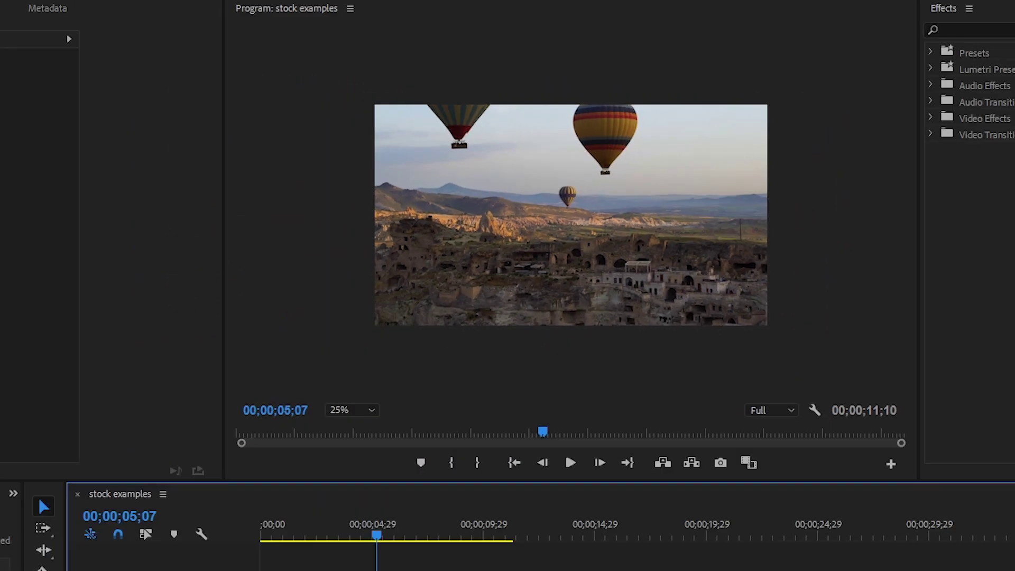
Duplicate the balloon clip onto V2 and draw a four-point opacity mask over the top-right sky.
left_click(429, 455)
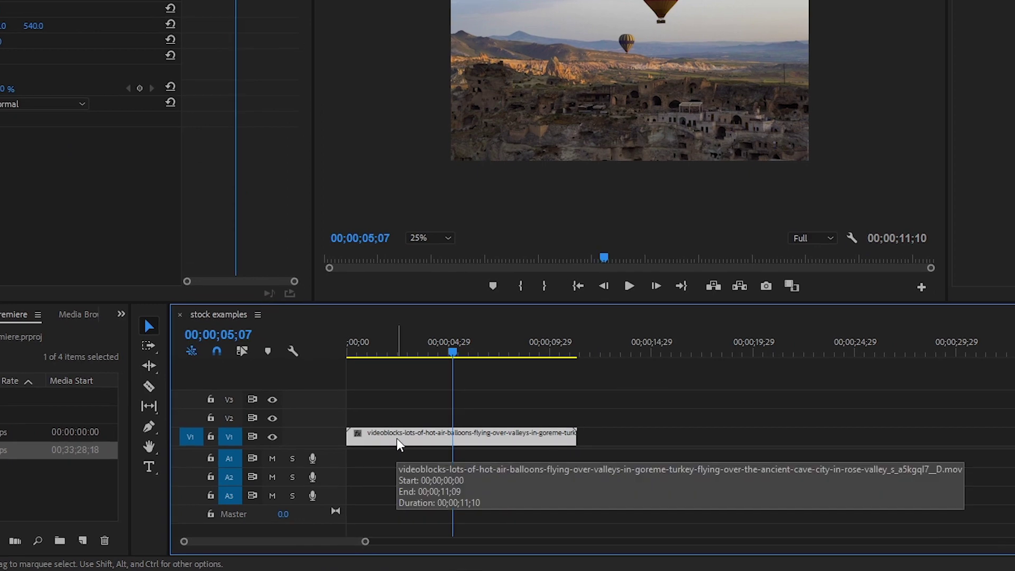
left_click_drag(398, 443, 378, 420)
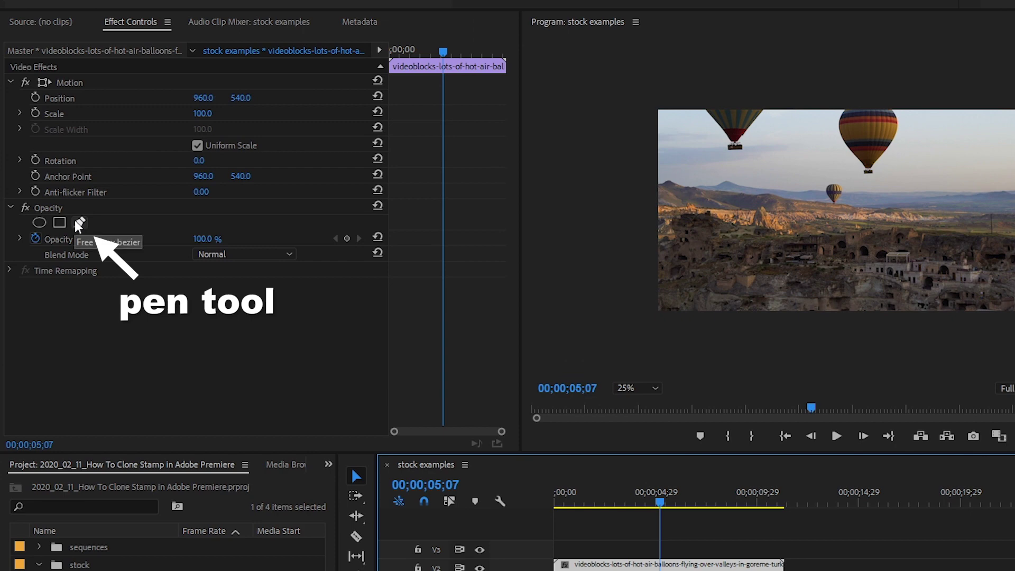
left_click(78, 224)
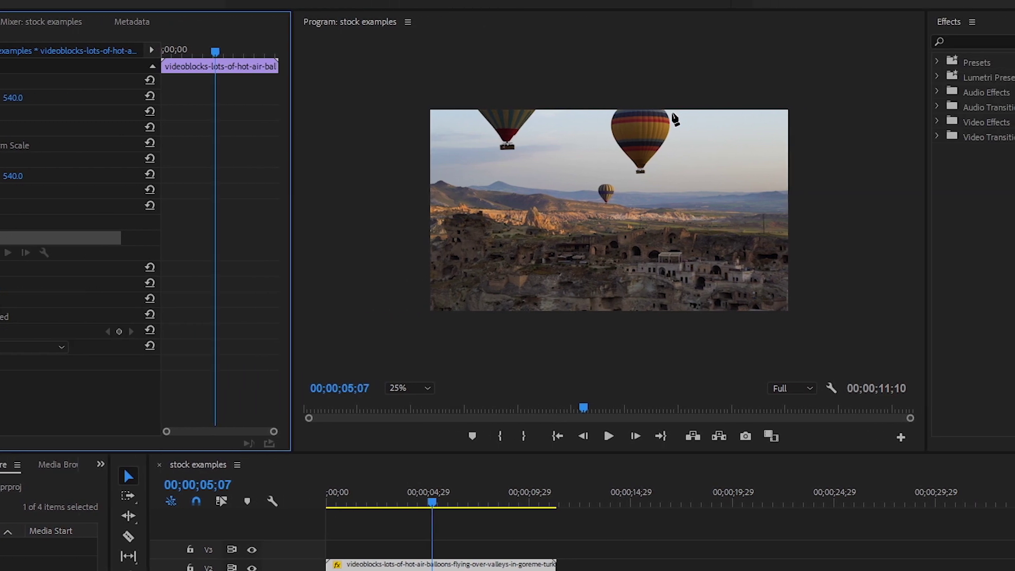
left_click(698, 98)
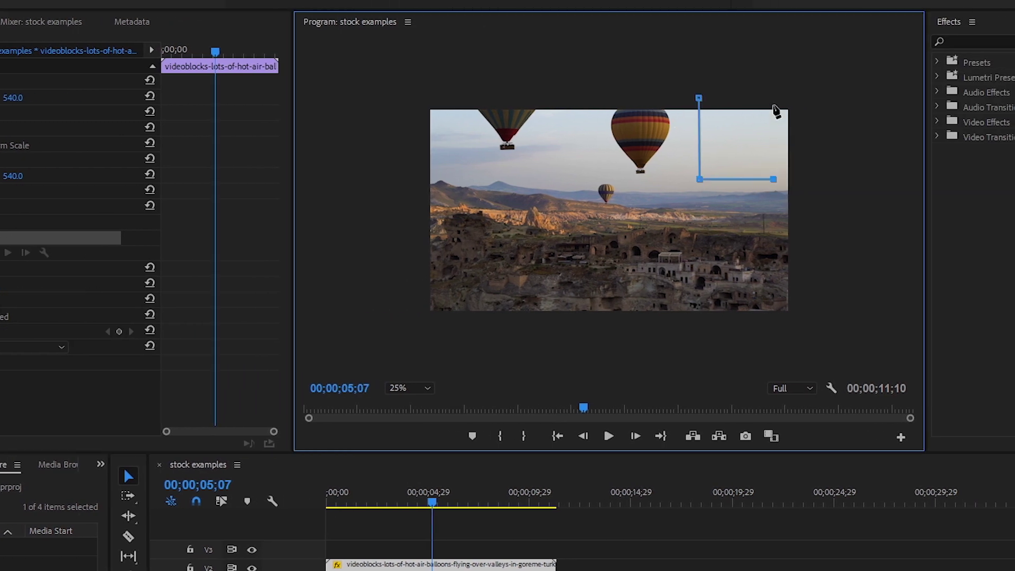
left_click(698, 98)
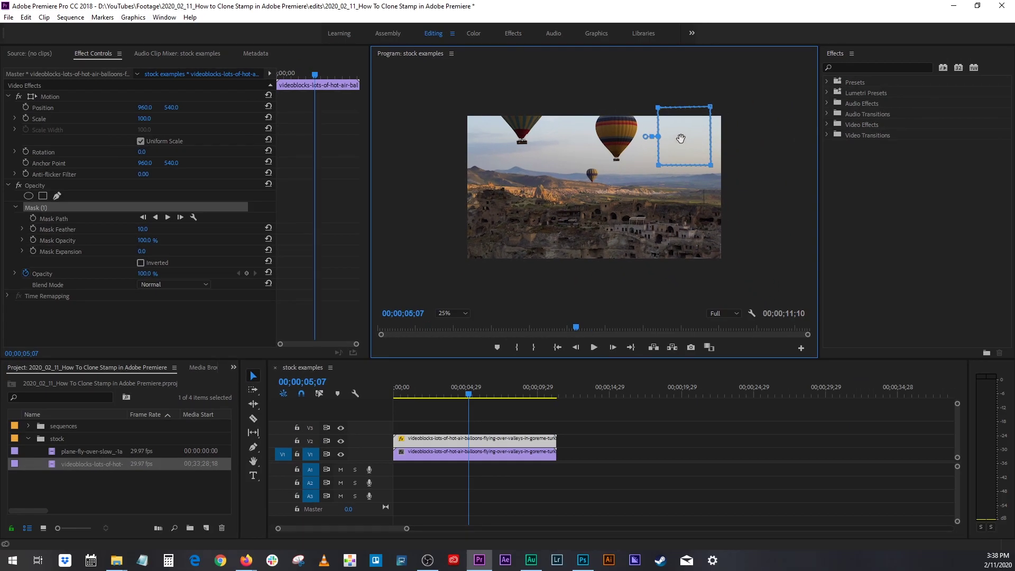
Move the V2 clip's mask into the frame's top-right sky corner, checking it with V1 temporarily hidden.
mouse_move(681, 139)
left_mouse_down()
mouse_move(565, 136)
mouse_move(666, 136)
left_mouse_up()
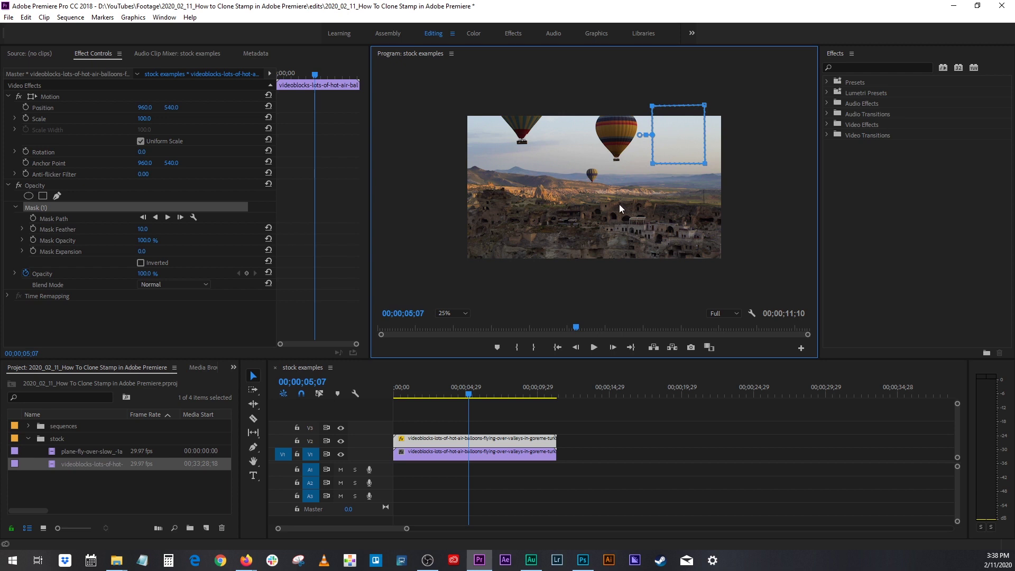
left_click(341, 455)
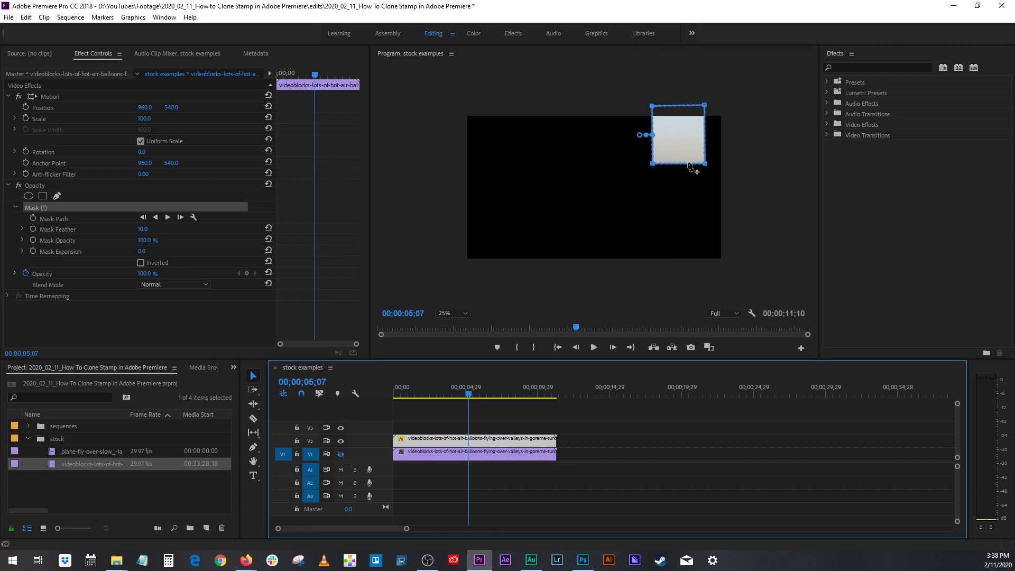
mouse_move(671, 149)
left_mouse_down()
mouse_move(545, 148)
mouse_move(494, 205)
mouse_move(616, 252)
mouse_move(705, 134)
mouse_move(647, 247)
mouse_move(466, 186)
mouse_move(656, 167)
mouse_move(680, 144)
mouse_move(702, 152)
mouse_move(686, 153)
left_mouse_up()
left_click(338, 455)
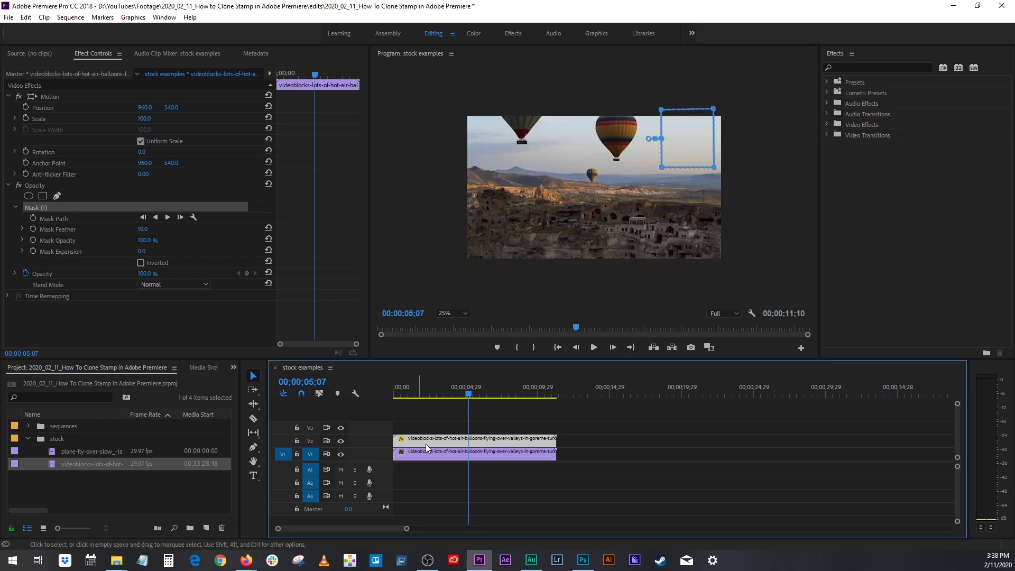
Slide the duplicate clip to Position X 391.0 so its sky patch covers the large balloon.
left_click(146, 107)
left_click_drag(144, 107, 67, 107)
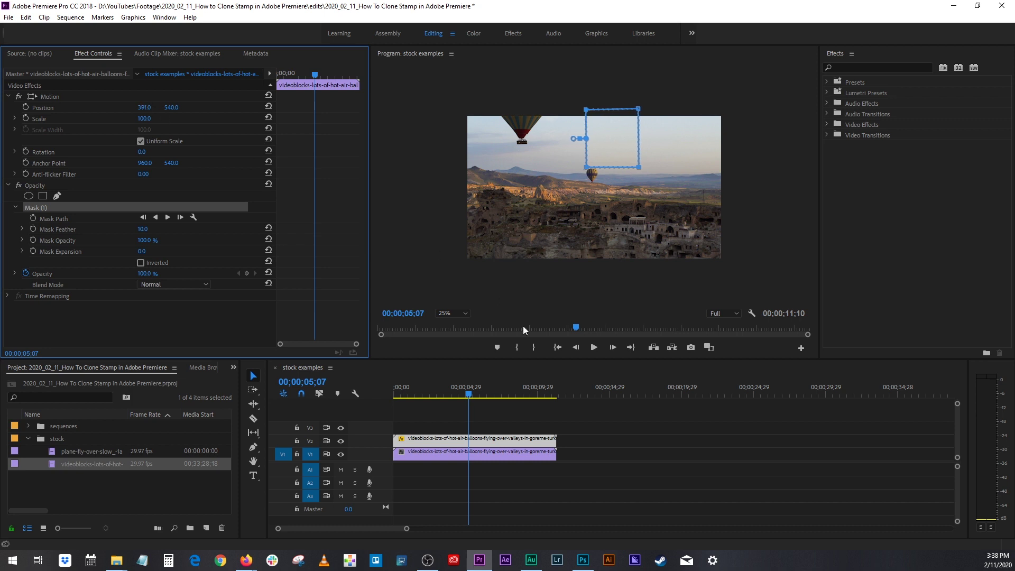
left_click(648, 439)
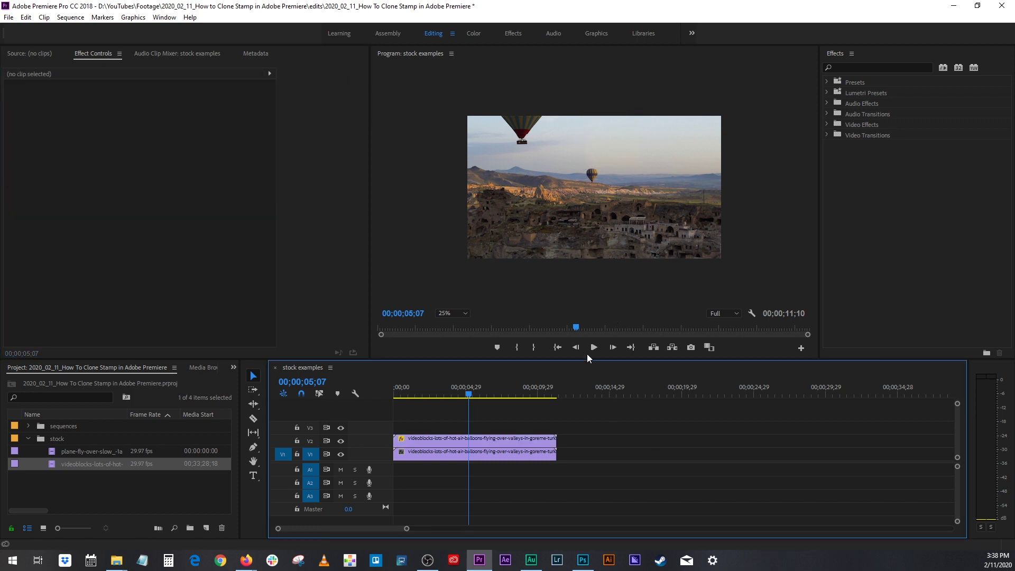
left_click(484, 441)
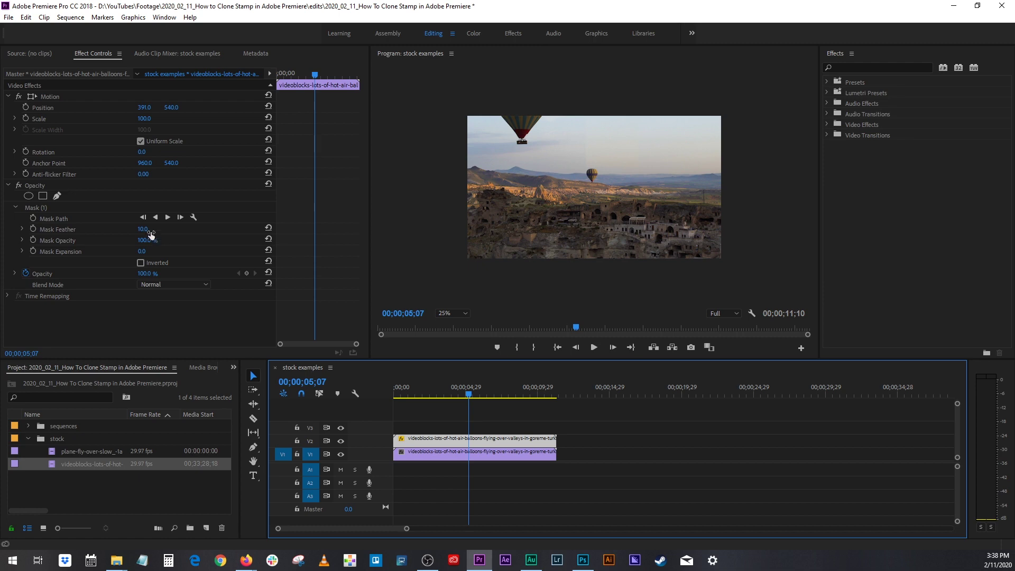
Fit the Program monitor view and raise the sky mask's feather from 10 to 48.
left_click_drag(144, 229, 145, 230)
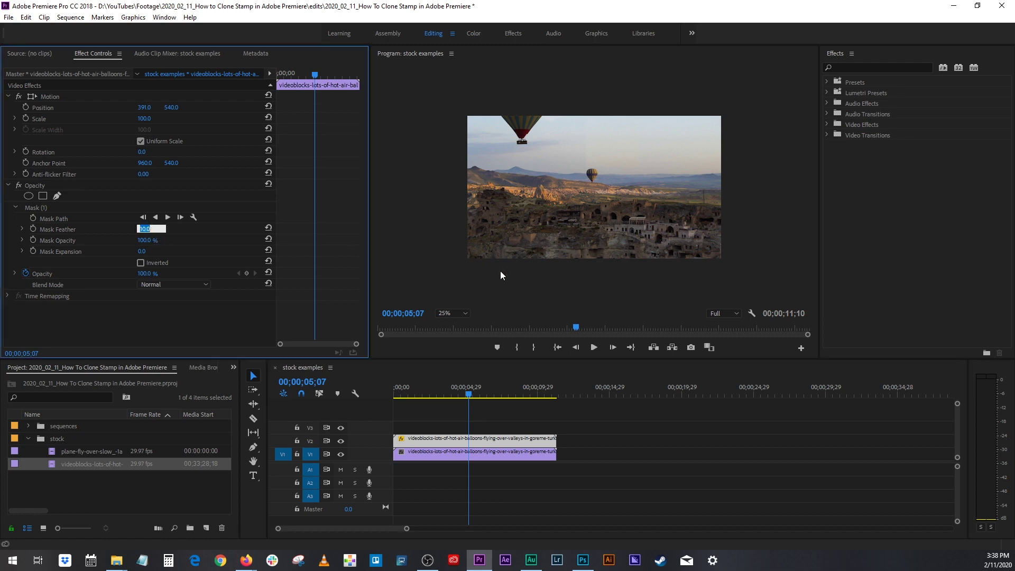
left_click(461, 312)
left_click(459, 325)
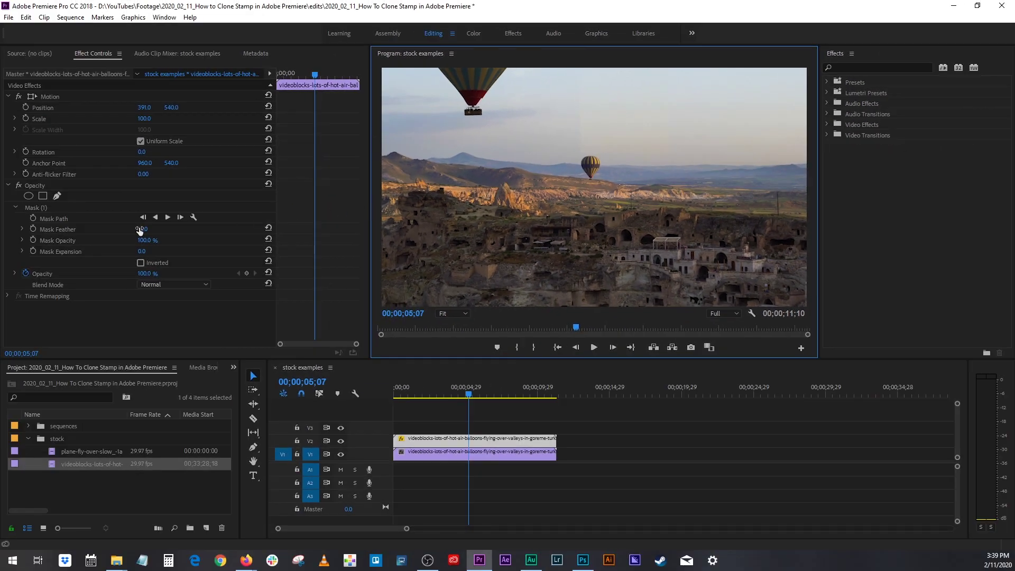
left_click(52, 220)
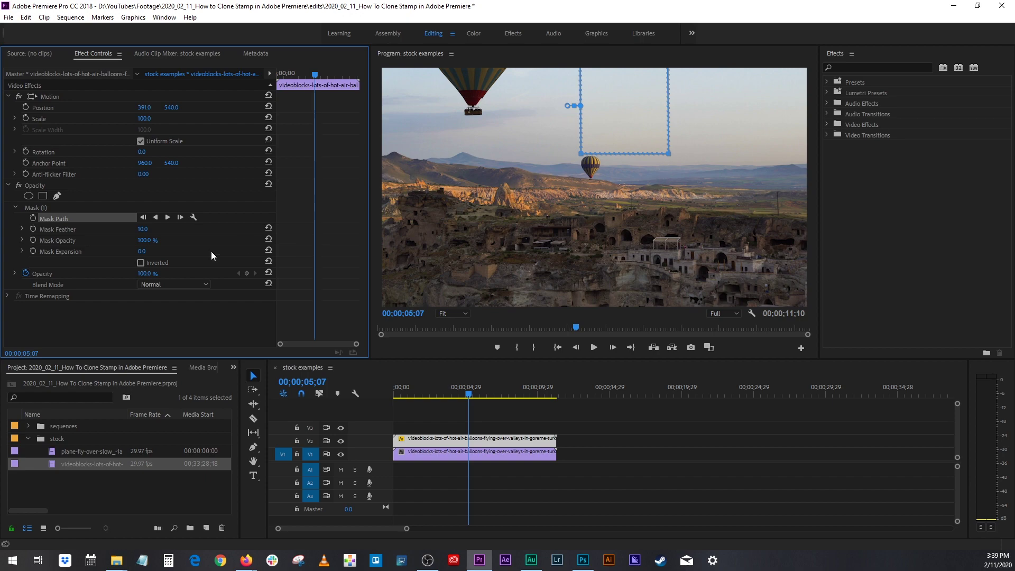
left_click_drag(144, 230, 156, 230)
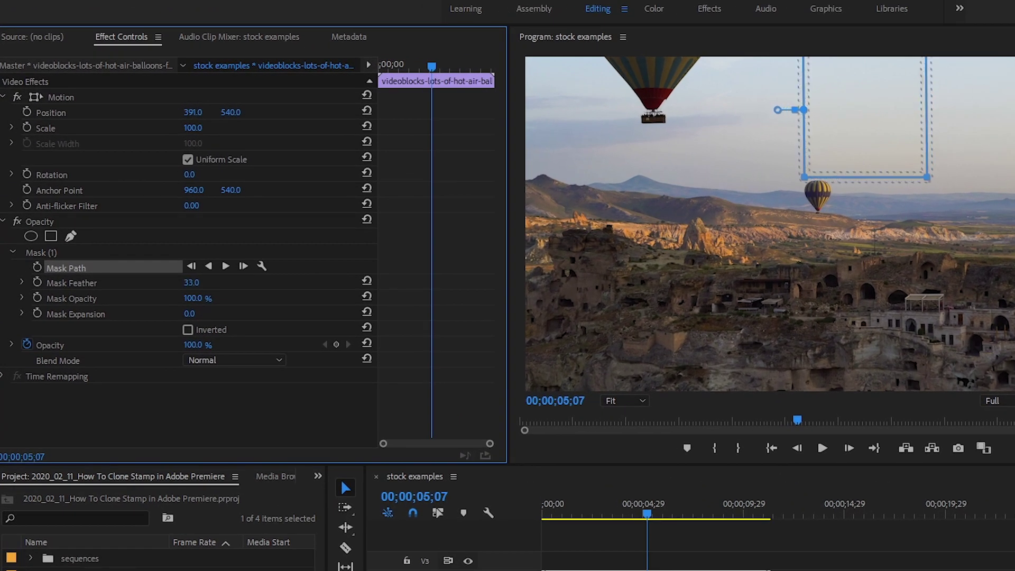
left_click_drag(191, 282, 196, 282)
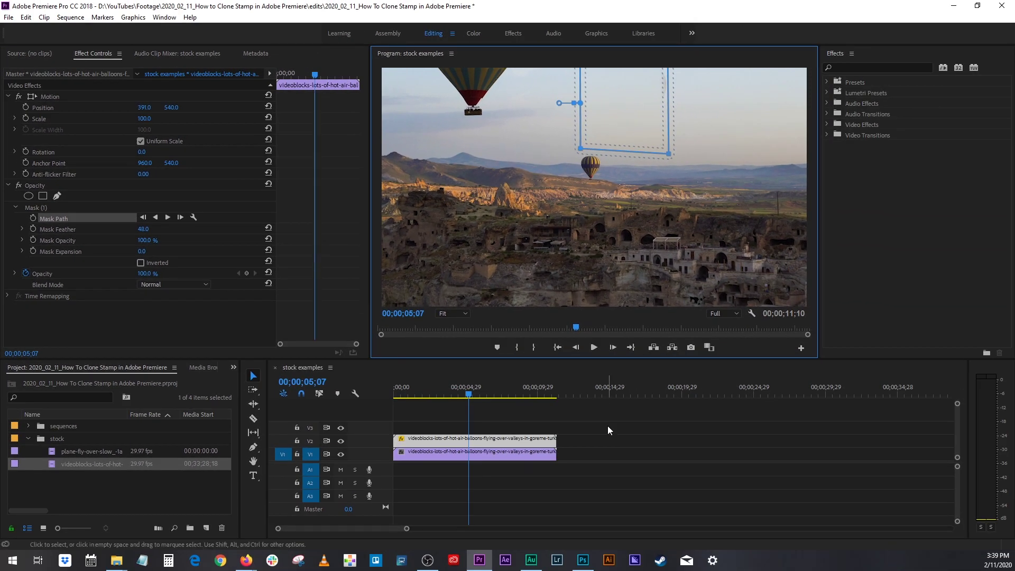
left_click(608, 426)
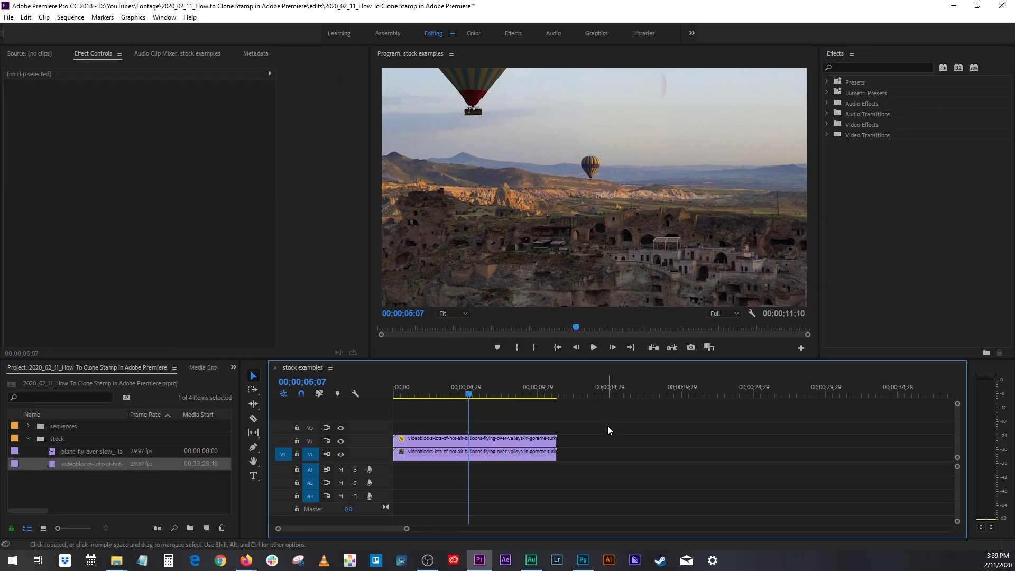
left_click(486, 441)
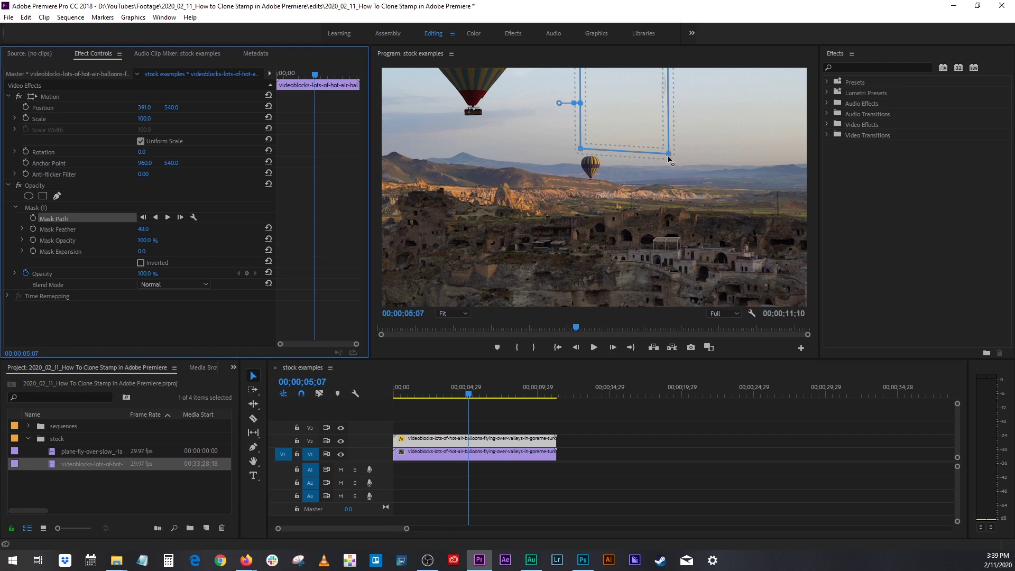
Pull the mask's bottom-right corner further right, then play back from about 3;03 to check the patch.
left_click_drag(668, 157, 674, 155)
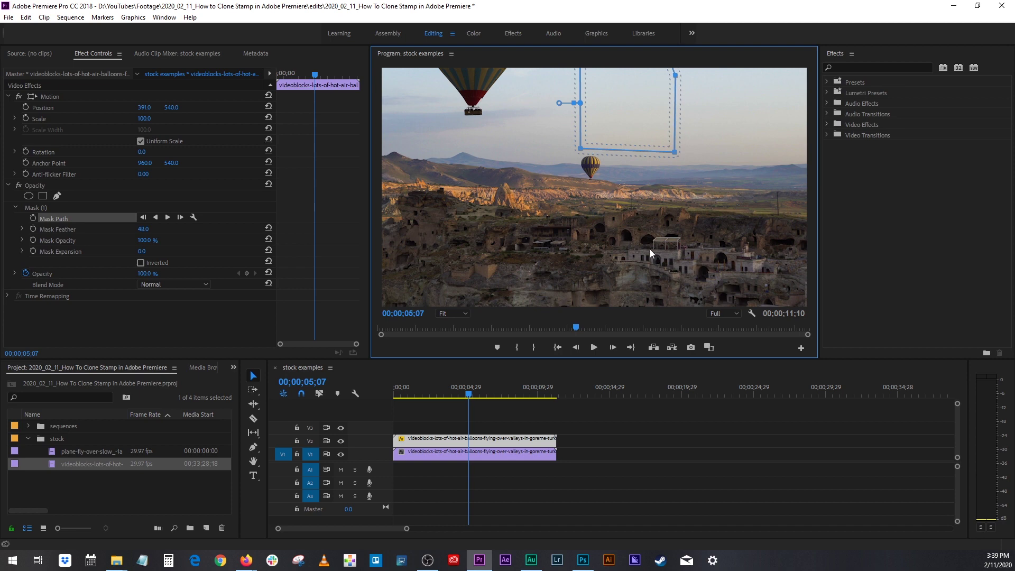
left_click(566, 441)
left_click(458, 394)
mouse_move(459, 394)
left_mouse_down()
mouse_move(440, 393)
mouse_move(470, 393)
left_mouse_up()
key("space")
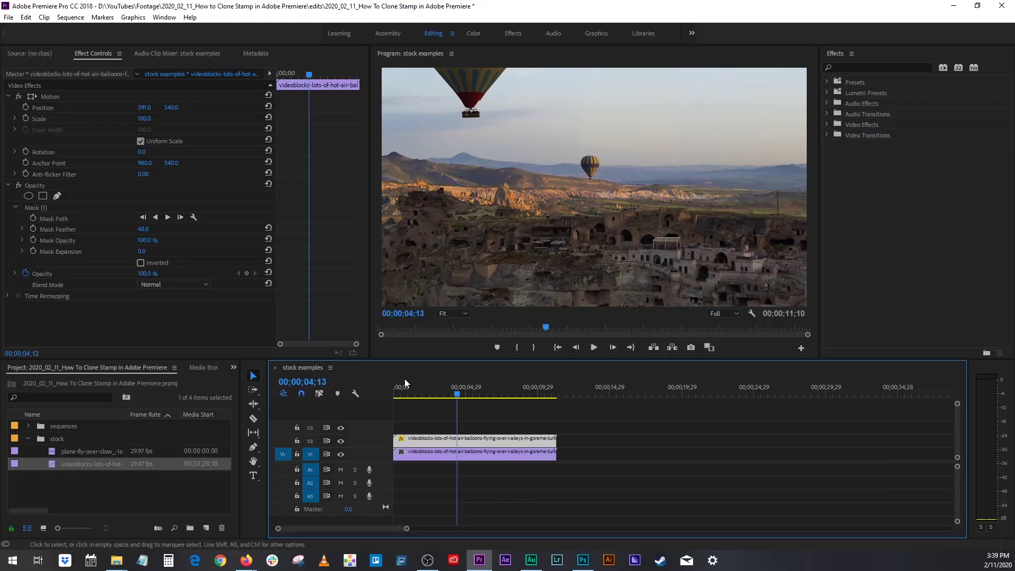
Show the mask outline and scrub through the clip to pick a frame for the first mask keyframe.
left_click(61, 219)
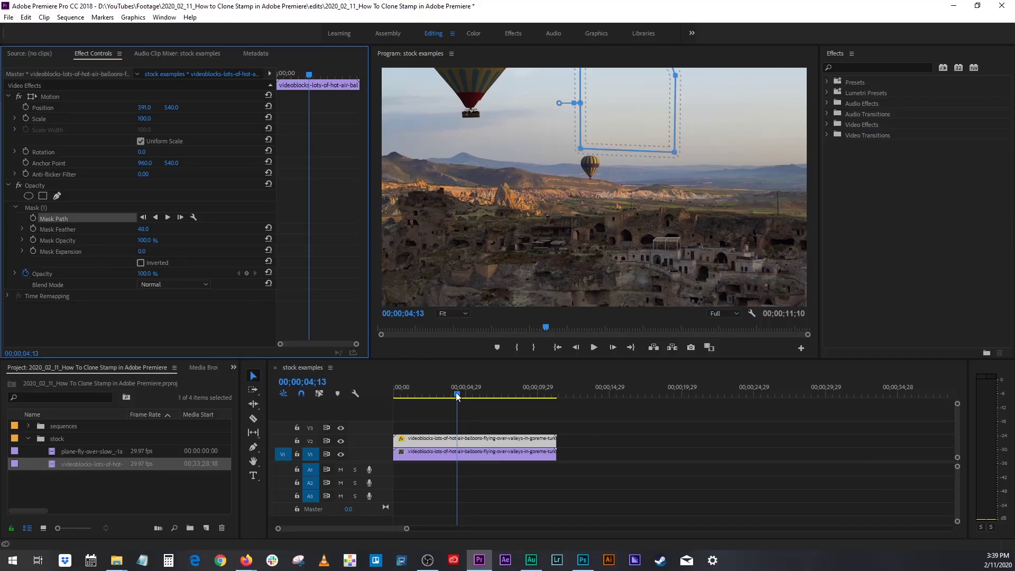
left_click_drag(458, 397, 499, 387)
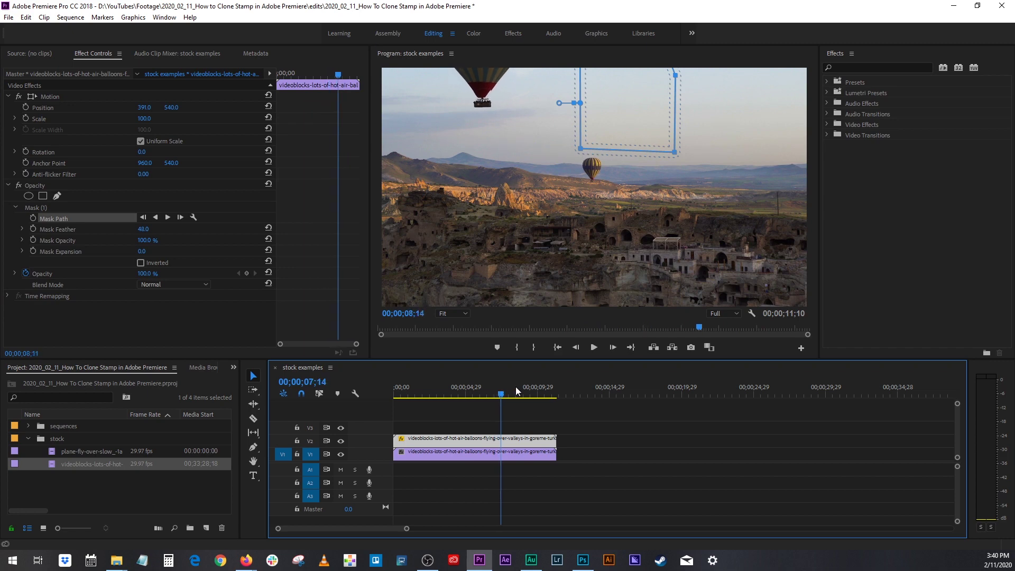
left_click(553, 389)
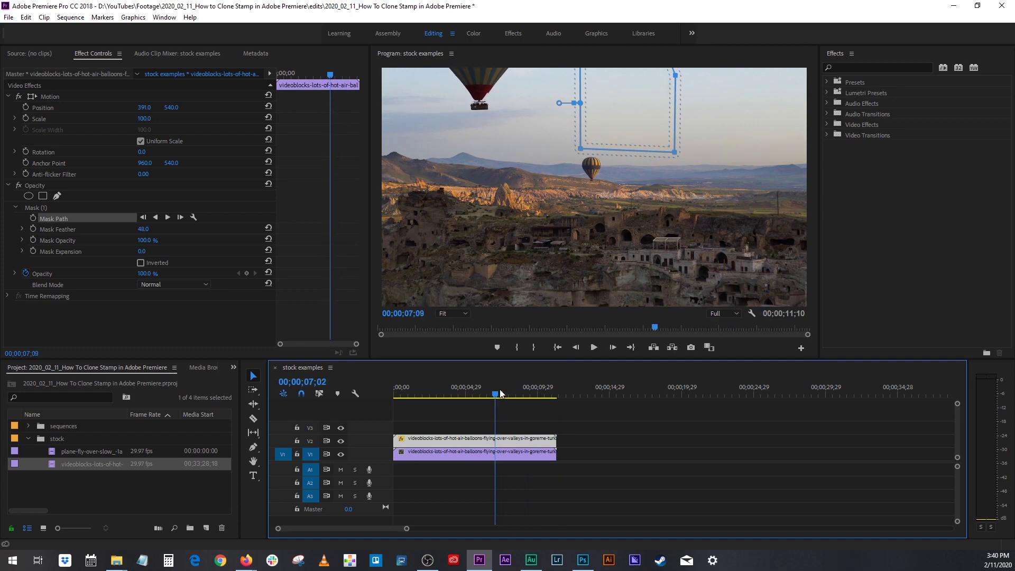
left_click_drag(500, 394, 504, 393)
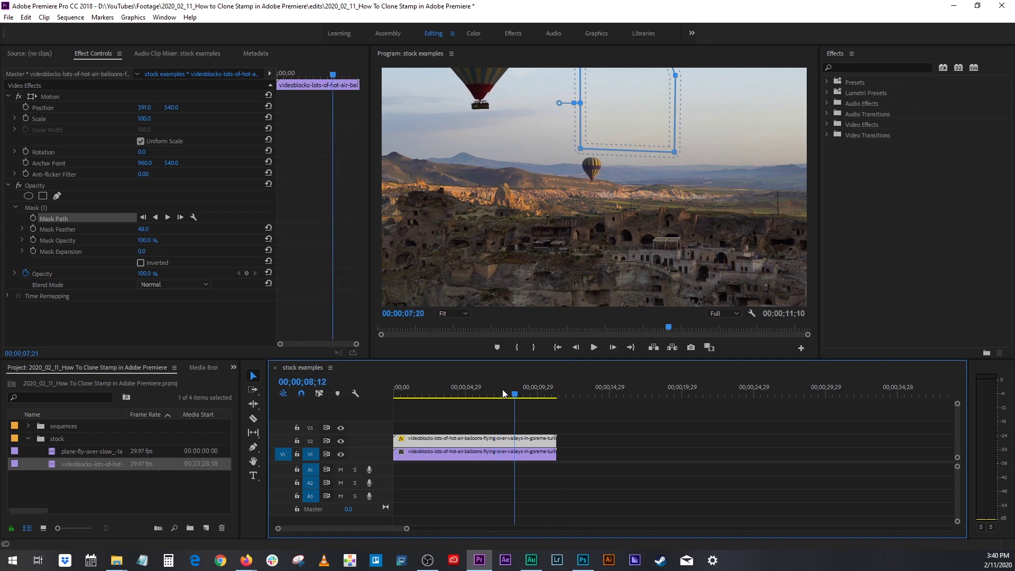
Keyframe the Mask Path, shift its top-right corner right near the clip's end, and review the animation.
left_click(35, 218)
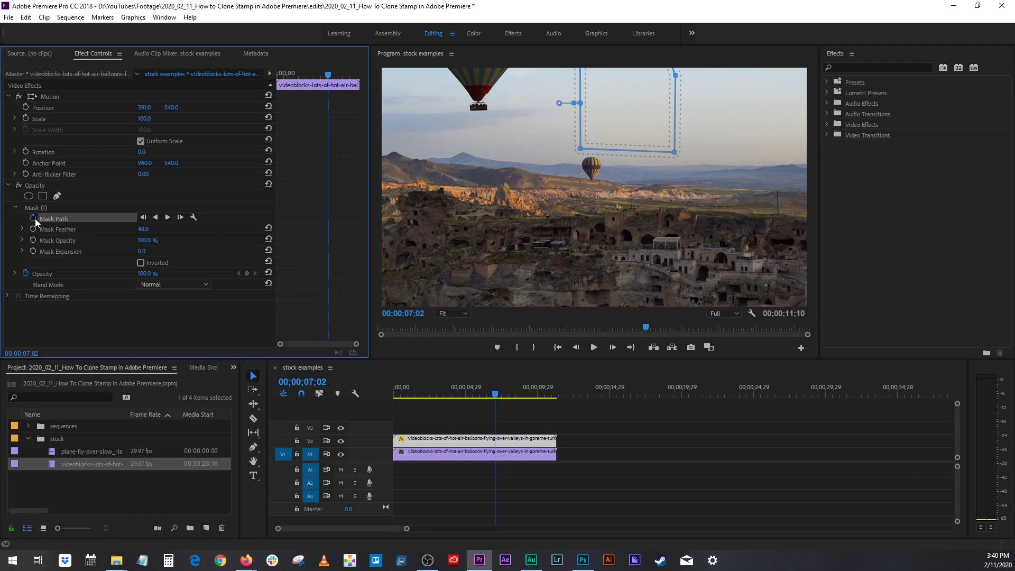
left_click(65, 229)
left_click(66, 218)
left_click_drag(328, 75, 361, 75)
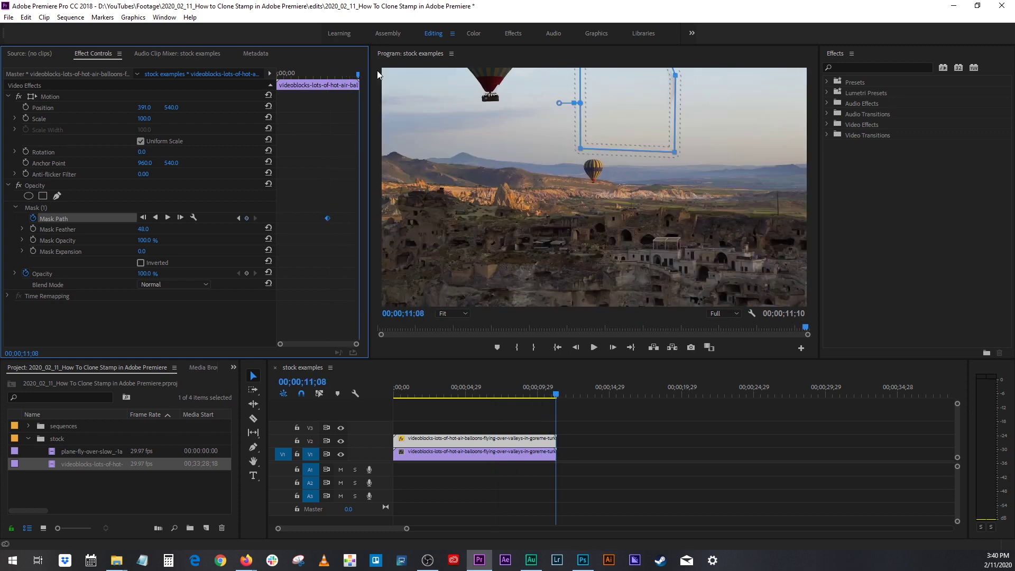
left_click_drag(676, 73, 689, 72)
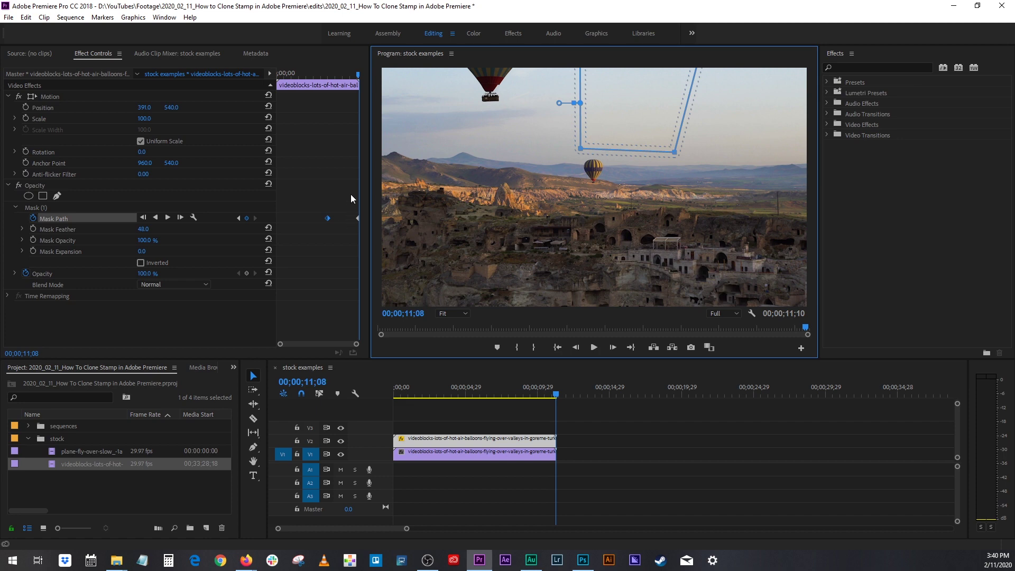
left_click_drag(358, 79, 334, 74)
left_click(583, 426)
left_click(515, 394)
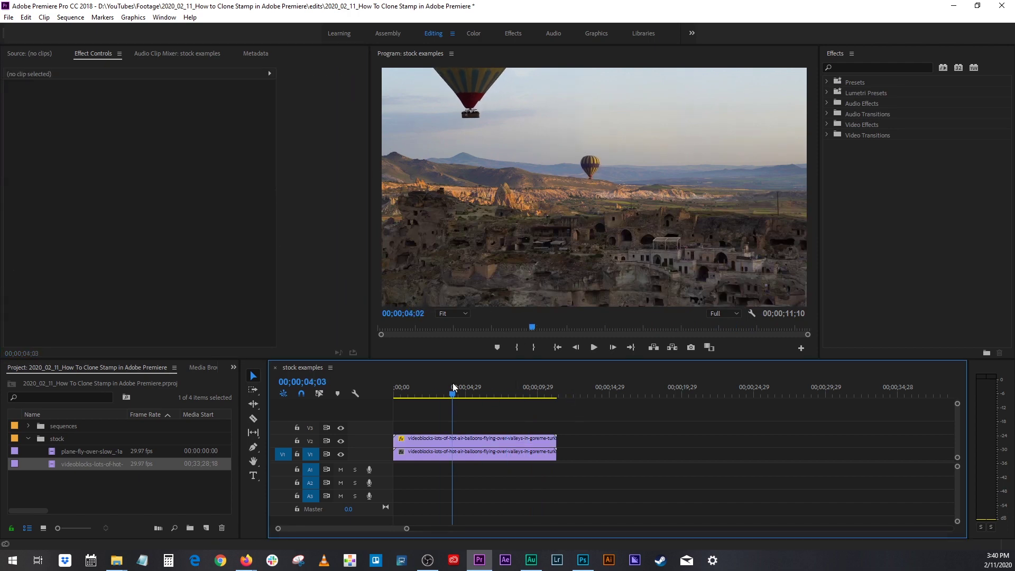